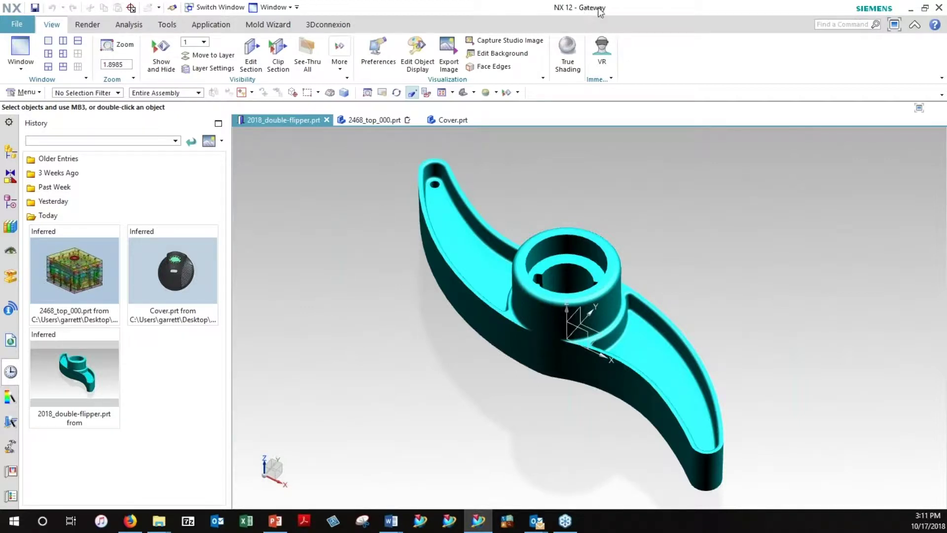
pyautogui.click(16, 24)
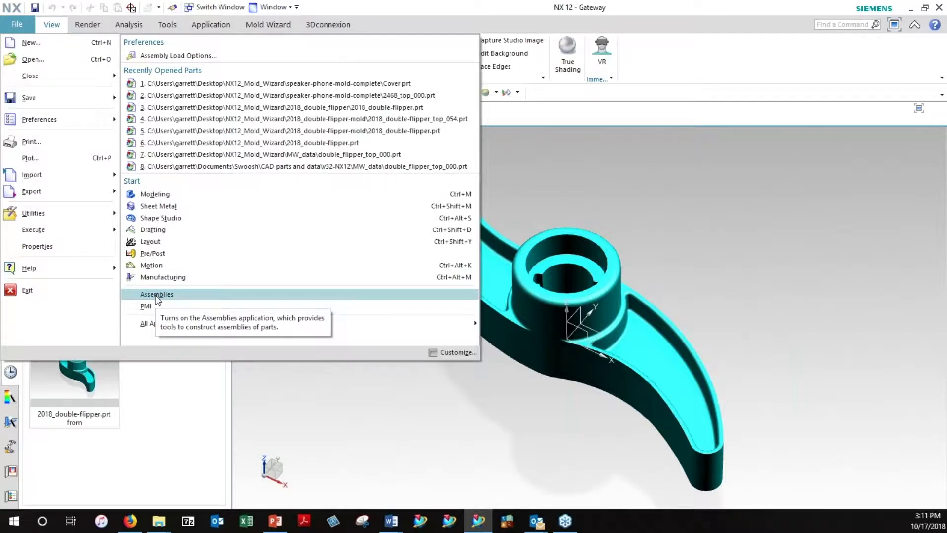
pyautogui.moveTo(154, 326)
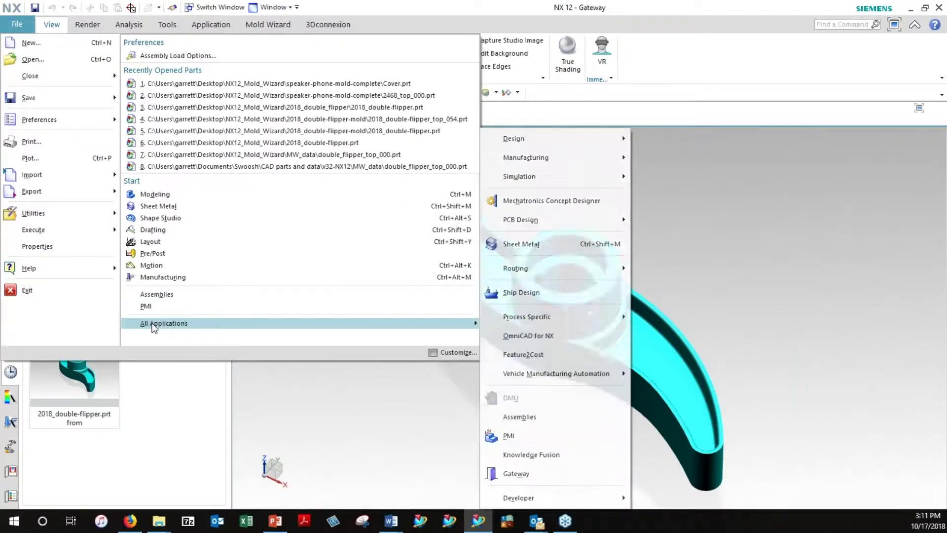
pyautogui.moveTo(564, 323)
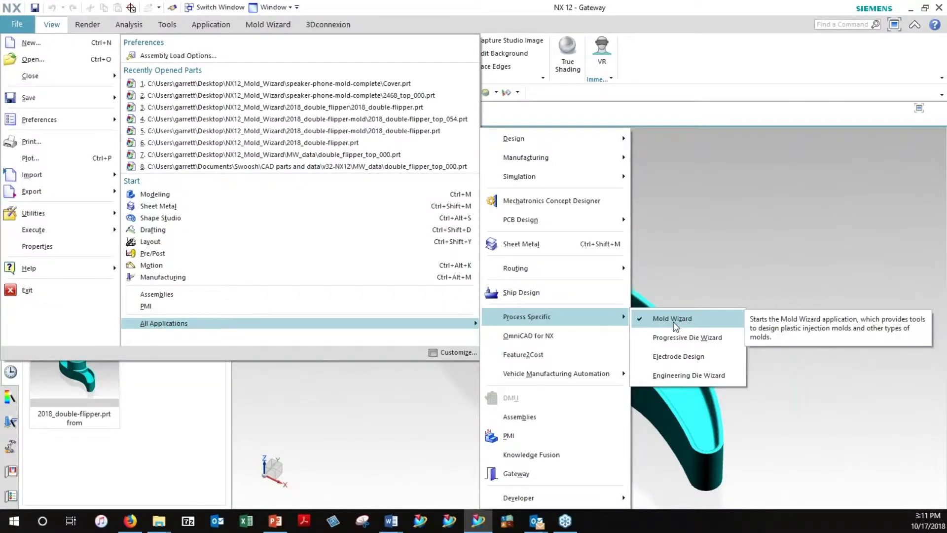
pyautogui.click(702, 222)
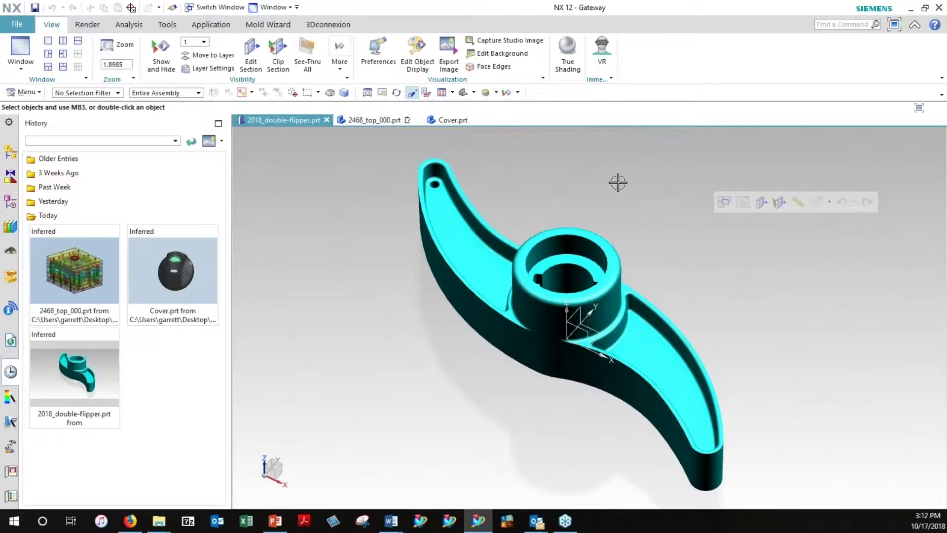
# Bring up the Mold Wizard tools, review the available Mold Design Validation checkers, and close them without running any
pyautogui.click(257, 25)
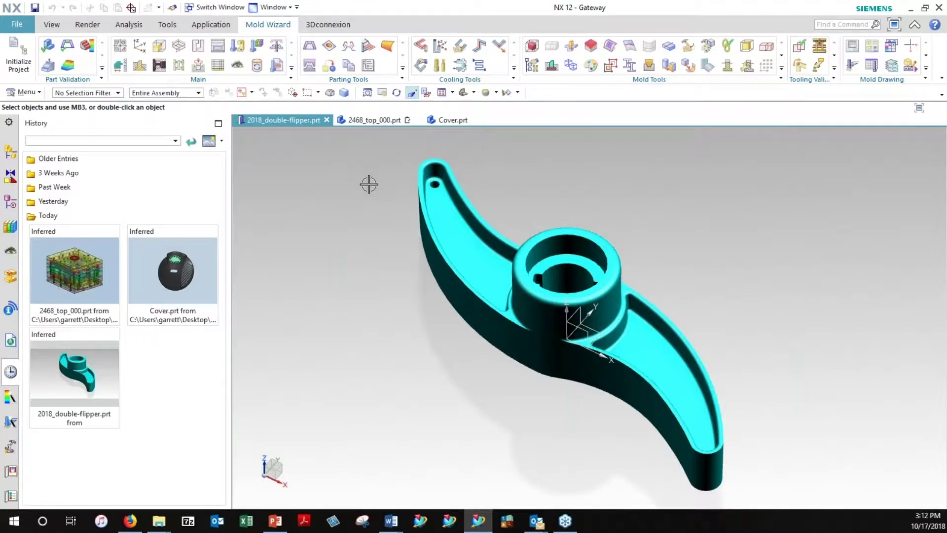
pyautogui.scroll(1, 369, 184)
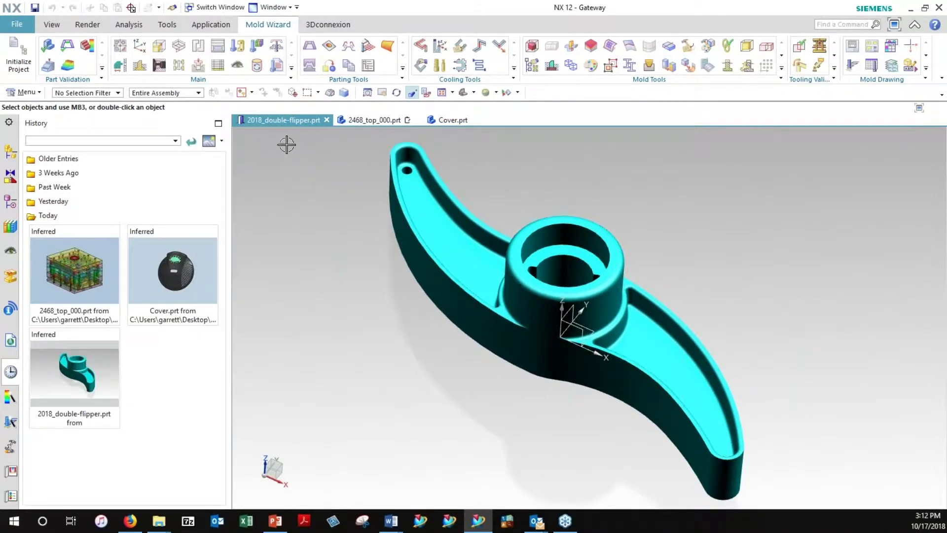
pyautogui.click(48, 48)
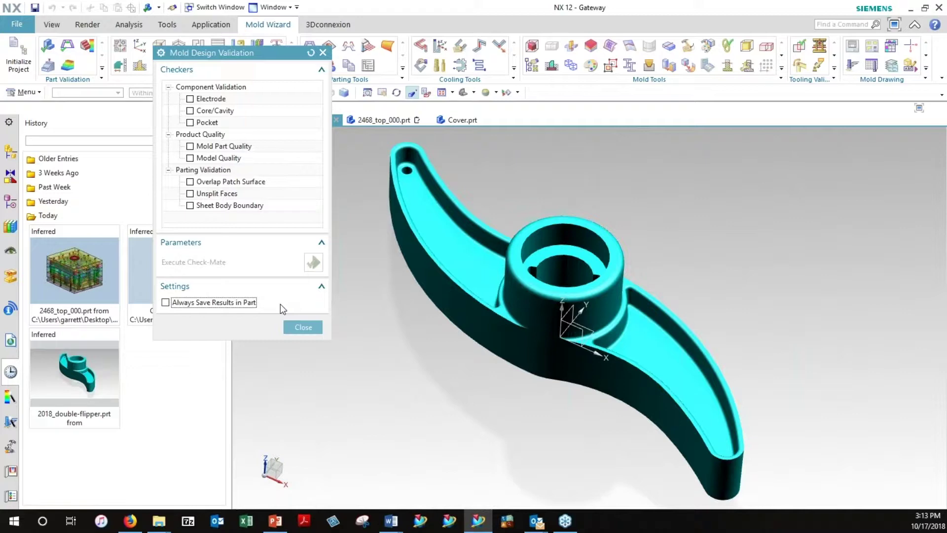
pyautogui.click(301, 324)
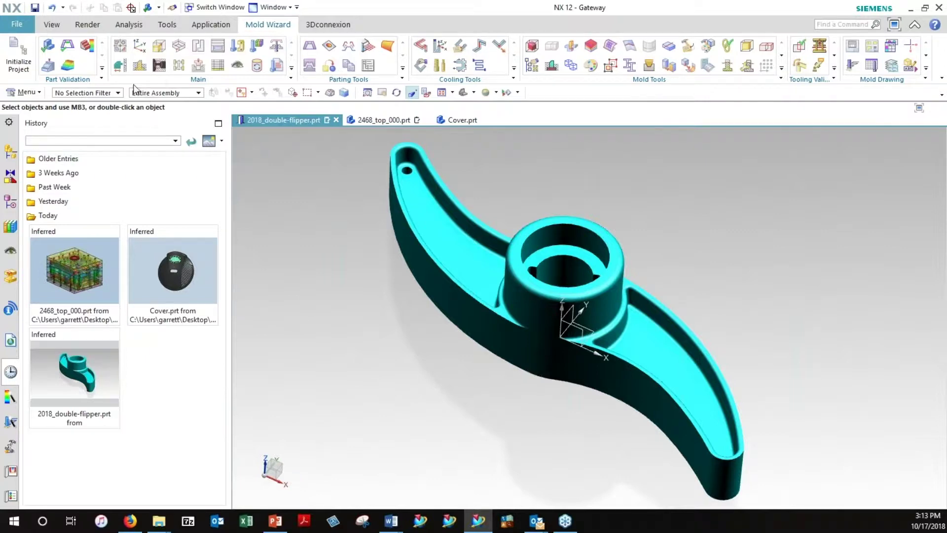
# Run the Check Regions calculation on the double-flipper body with the Keep Existing option and the default draw direction
pyautogui.click(68, 48)
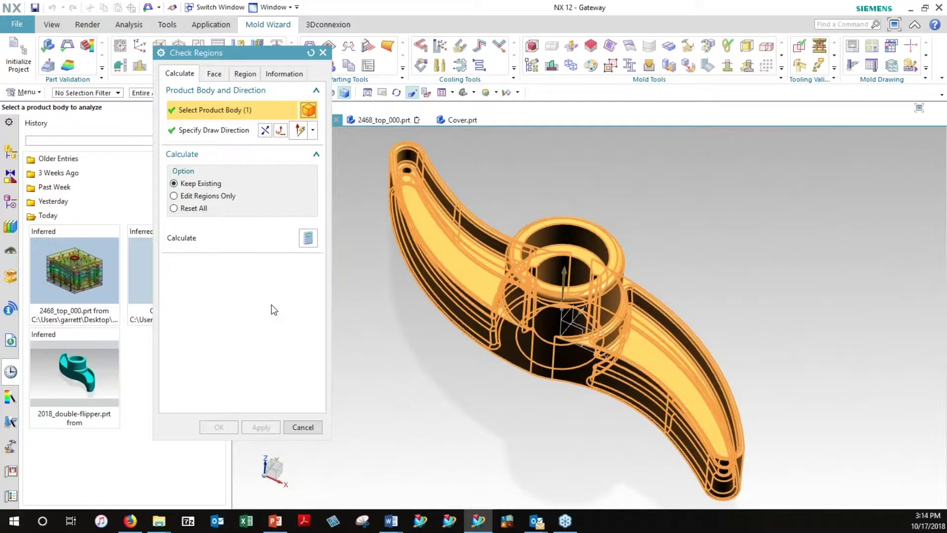
pyautogui.click(309, 239)
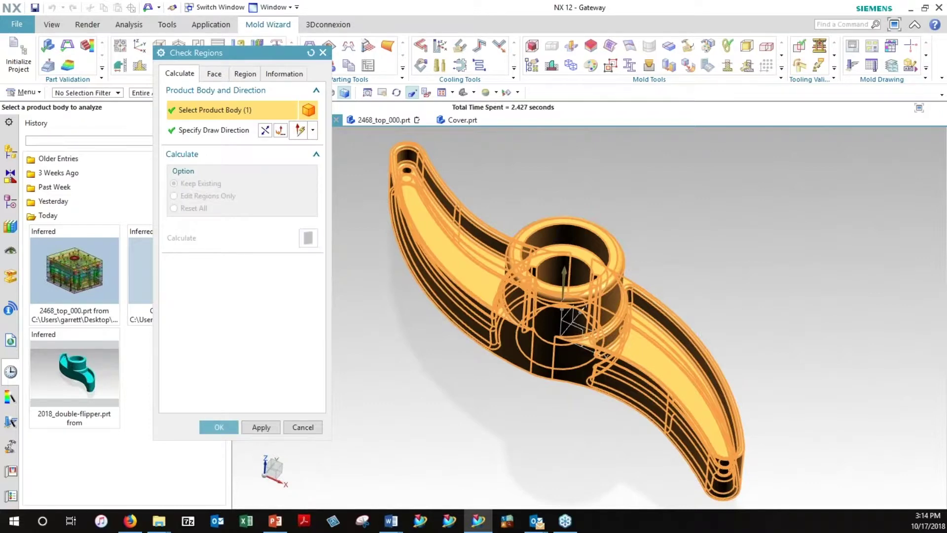
pyautogui.moveTo(515, 393); pyautogui.dragTo(538, 400, button='middle')
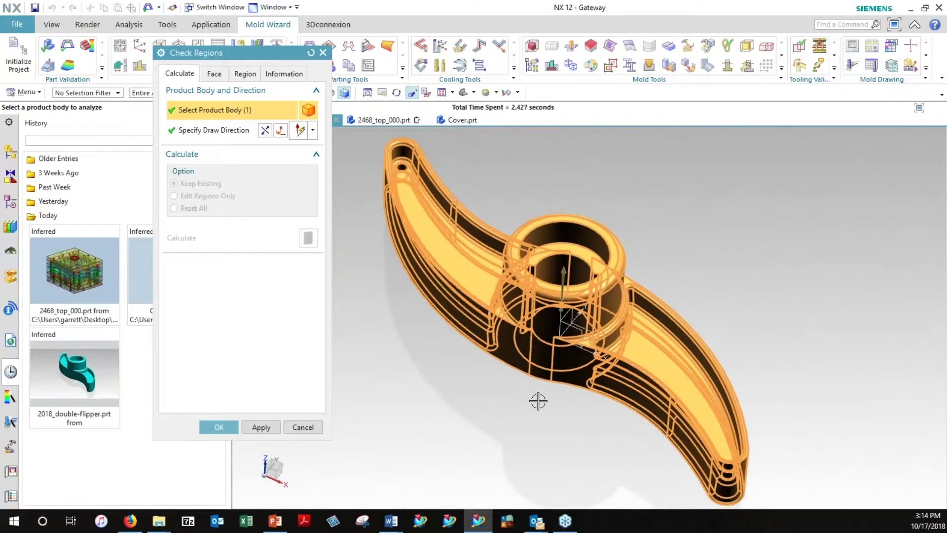
pyautogui.scroll(6, 538, 401)
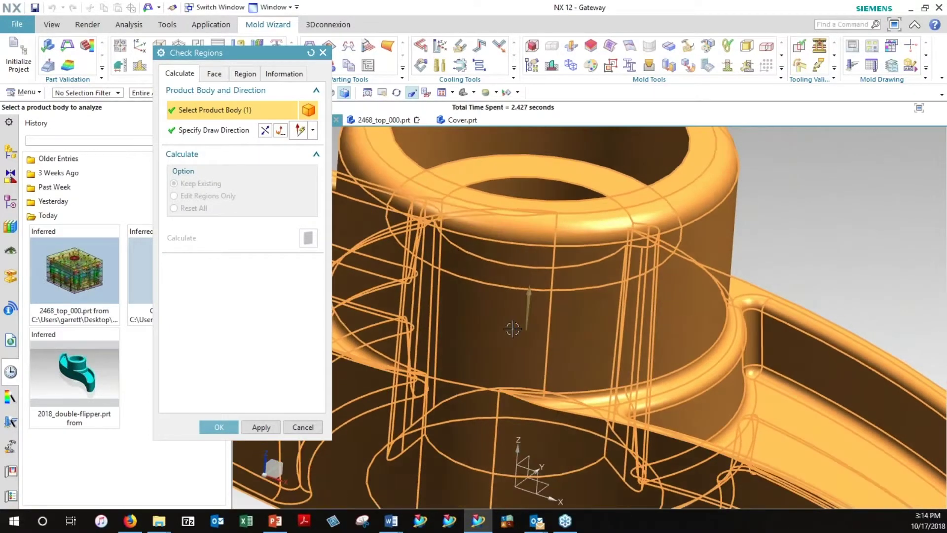
pyautogui.scroll(-6, 513, 328)
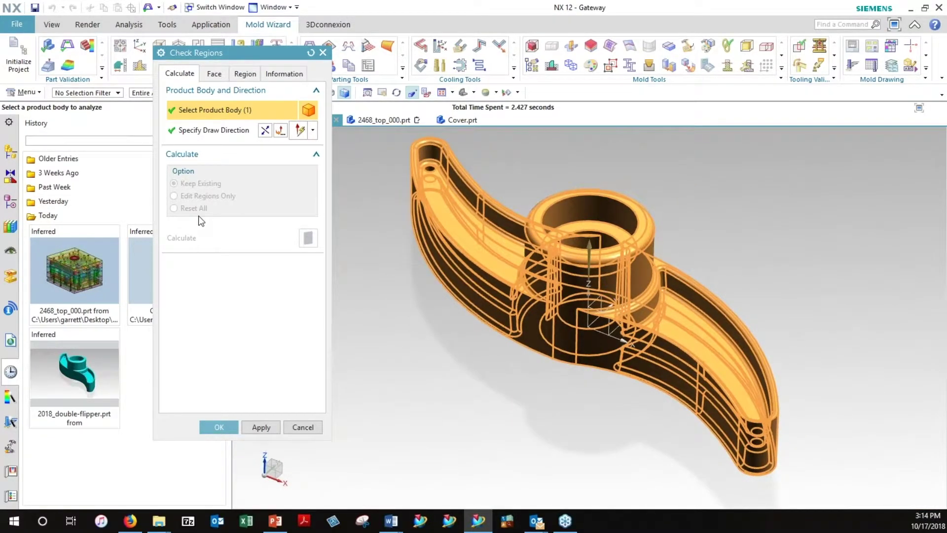
# Highlight the part's vertical faces in the face draft angle analysis to inspect them, and clear that highlight
pyautogui.click(214, 74)
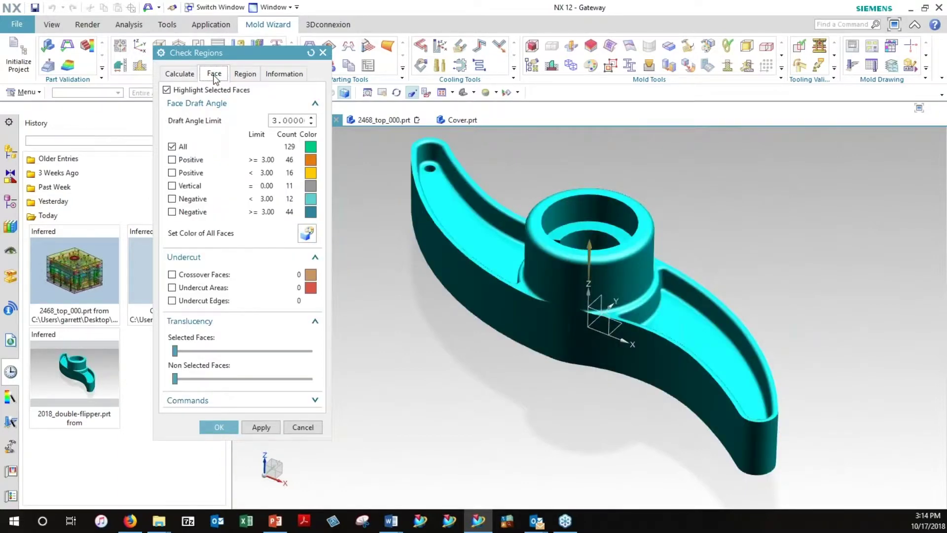
pyautogui.click(172, 186)
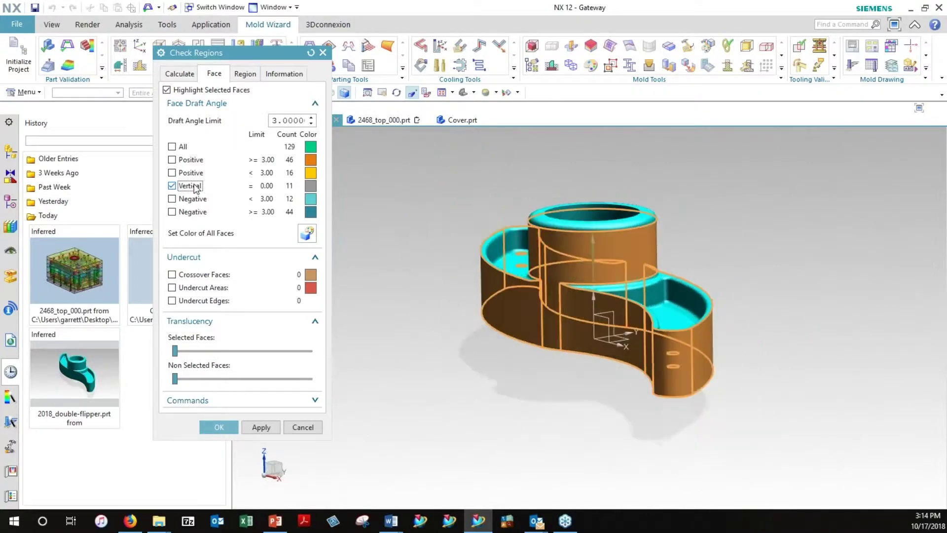
pyautogui.moveTo(528, 370); pyautogui.dragTo(521, 376, button='middle')
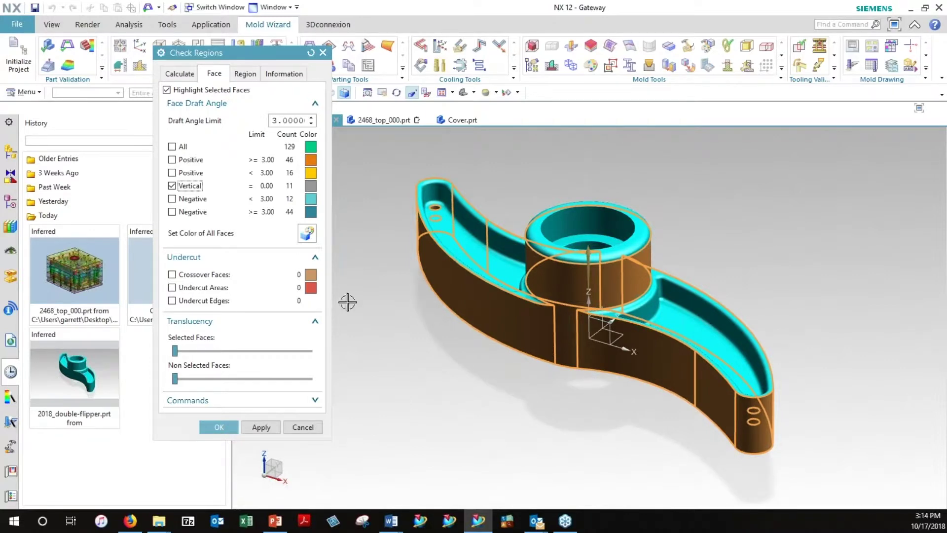
pyautogui.click(172, 185)
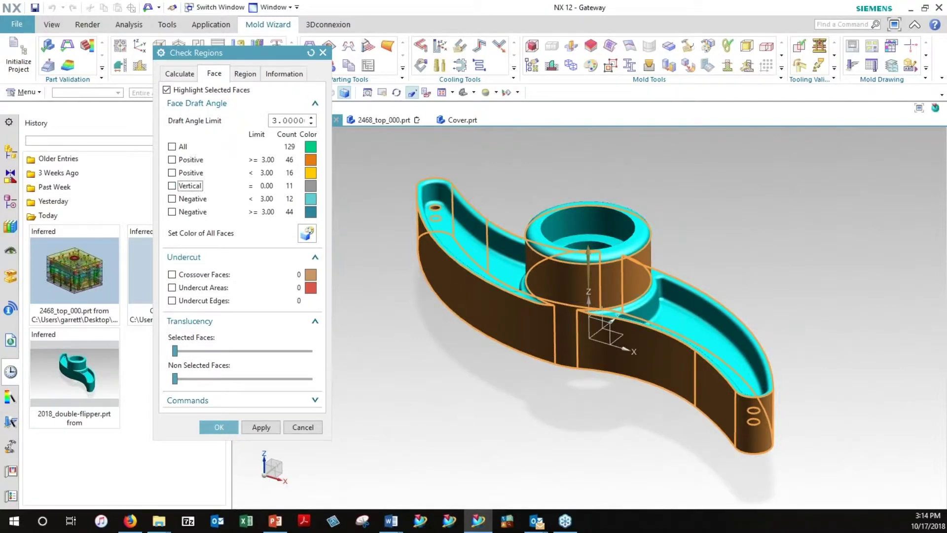
# Inspect the faces with positive draft under 3.00, switch to those with negative draft under 3.00, and check the draft angle limit
pyautogui.click(172, 172)
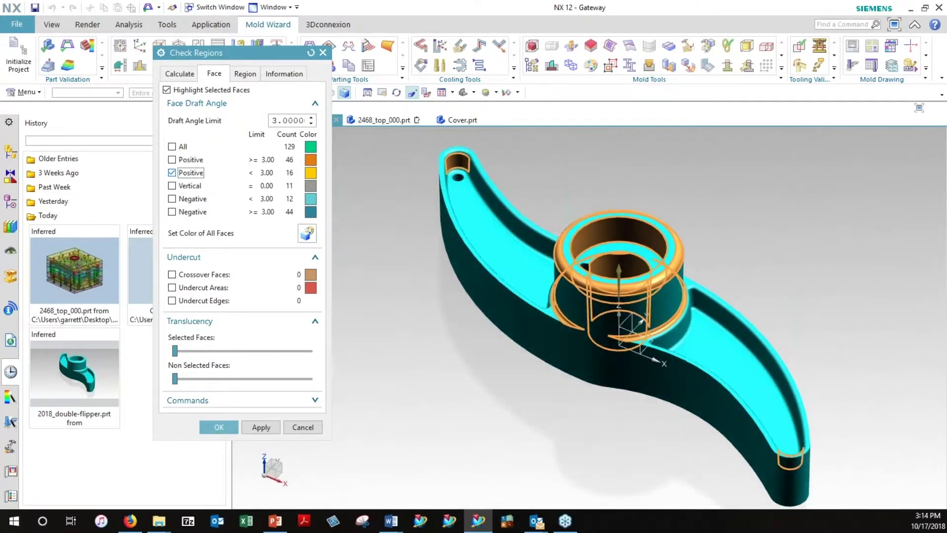
pyautogui.click(173, 199)
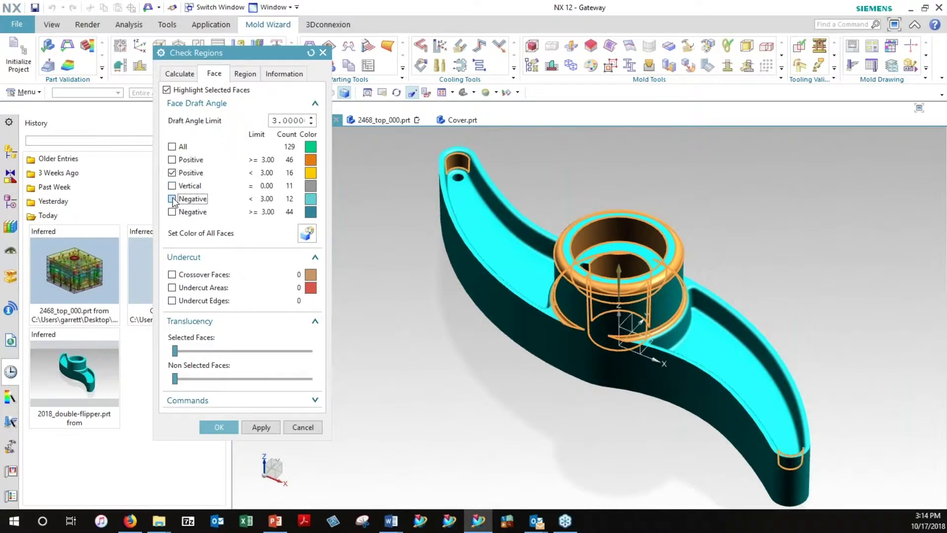
pyautogui.click(172, 173)
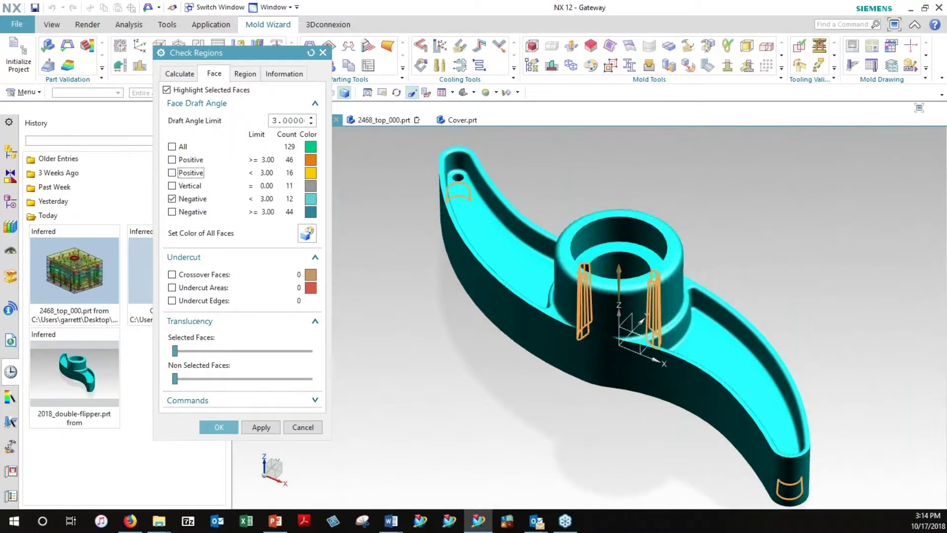
pyautogui.doubleClick(290, 120)
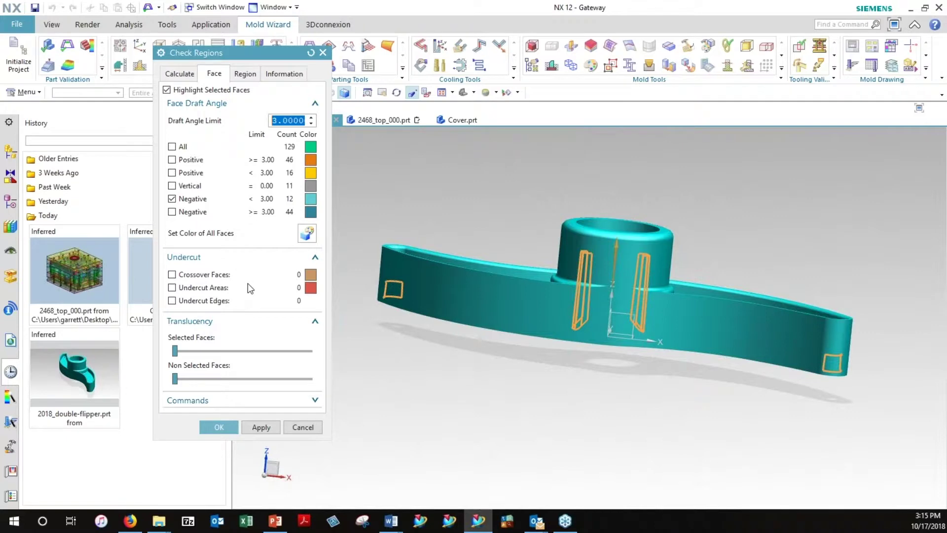
# Examine the cavity, core and undefined region assignments, highlighting the crossover vertical faces around the flipper's outer walls and small hole
pyautogui.click(244, 75)
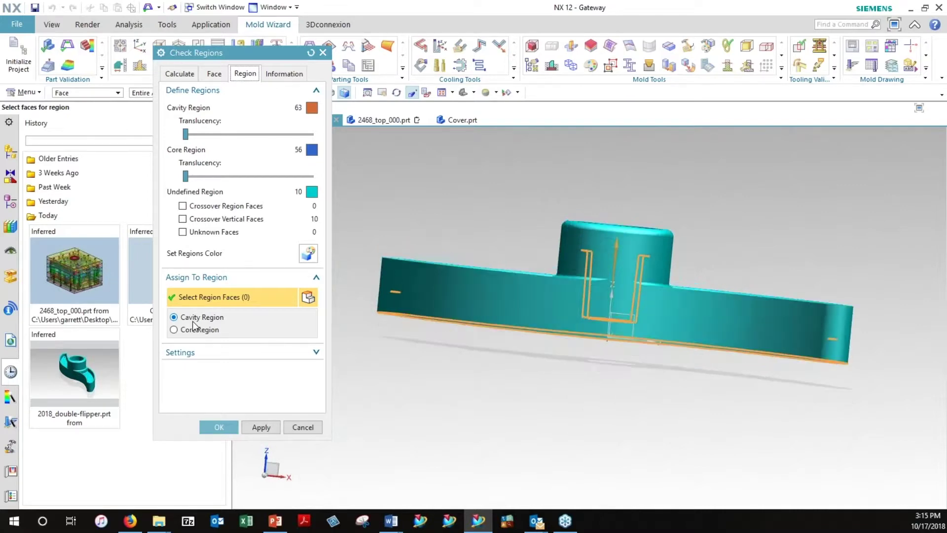
pyautogui.moveTo(481, 439); pyautogui.dragTo(630, 439, button='middle')
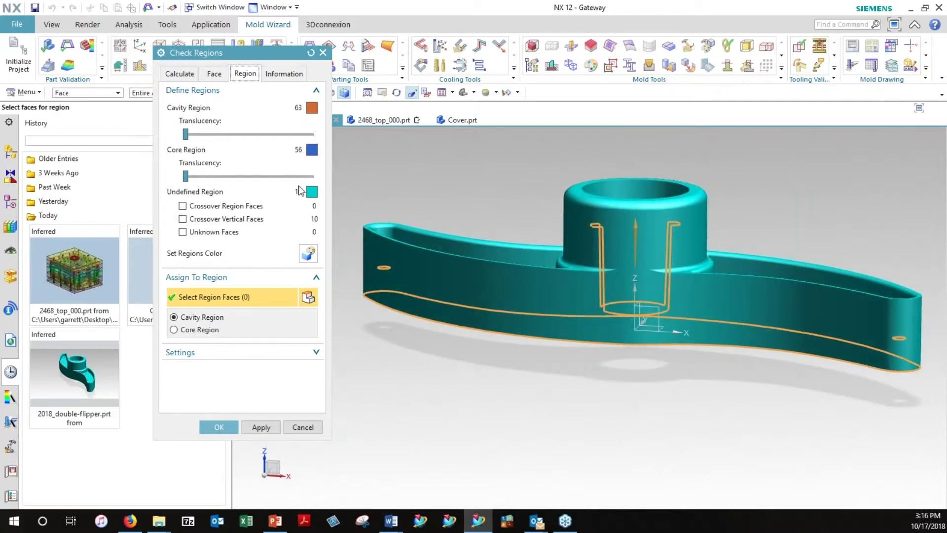
pyautogui.click(182, 219)
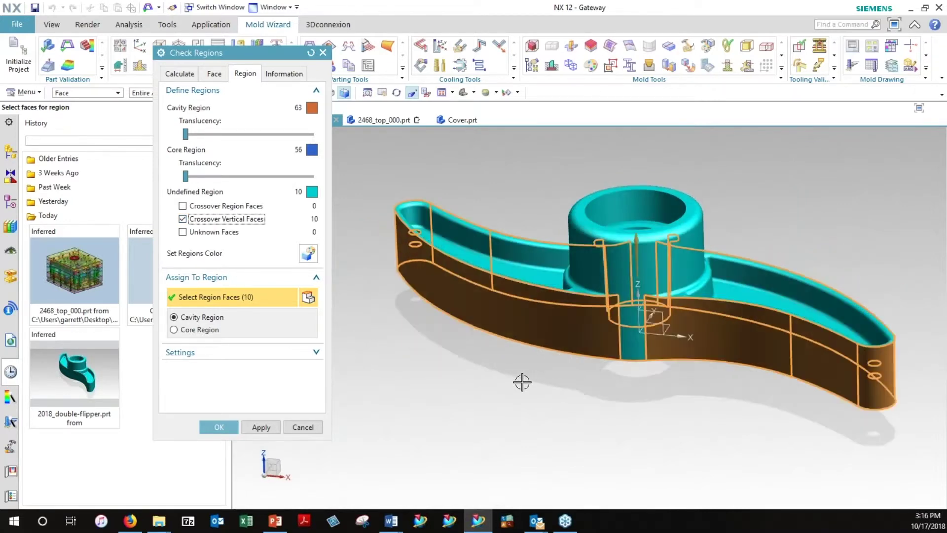
pyautogui.scroll(5, 455, 271)
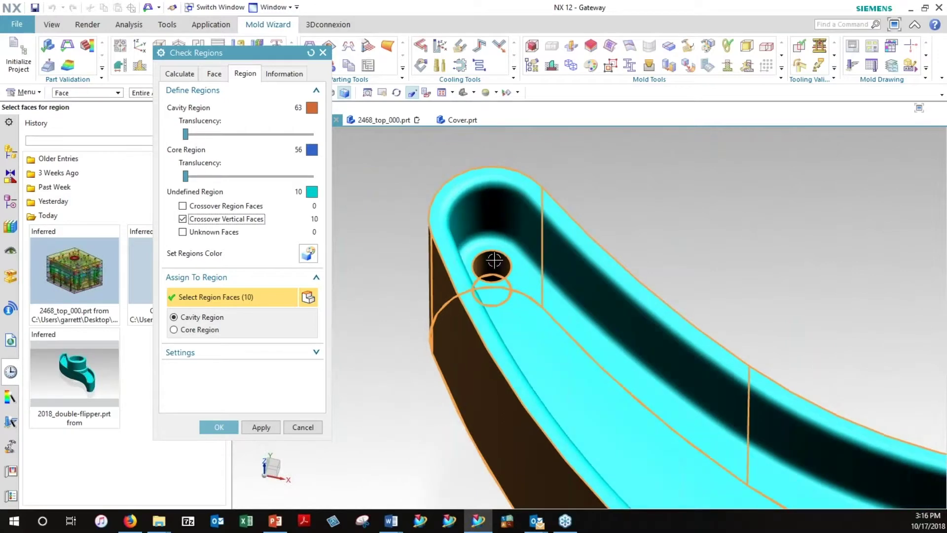
pyautogui.scroll(-7, 465, 414)
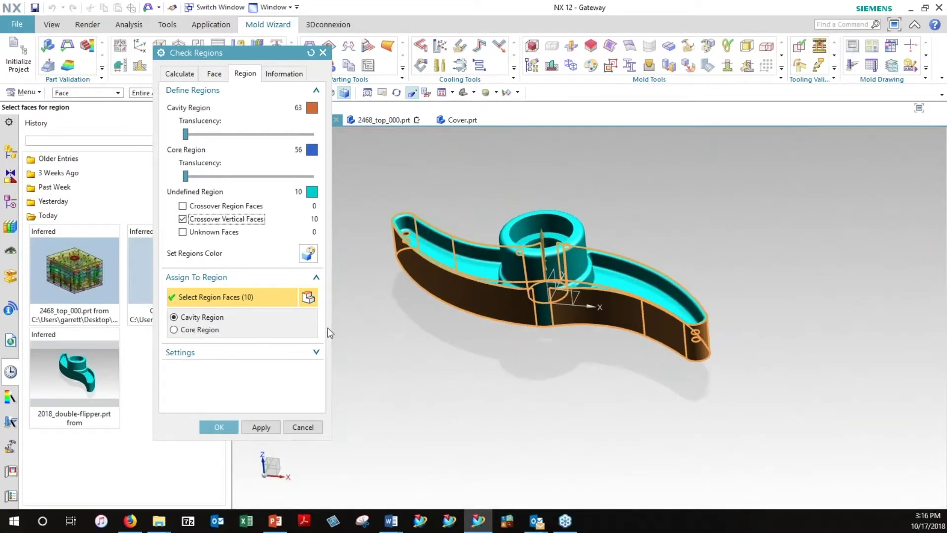
# Color the part's faces by region, deselect the crossover vertical faces, choose Core Region as the assignment target, and accept the region check
pyautogui.click(309, 253)
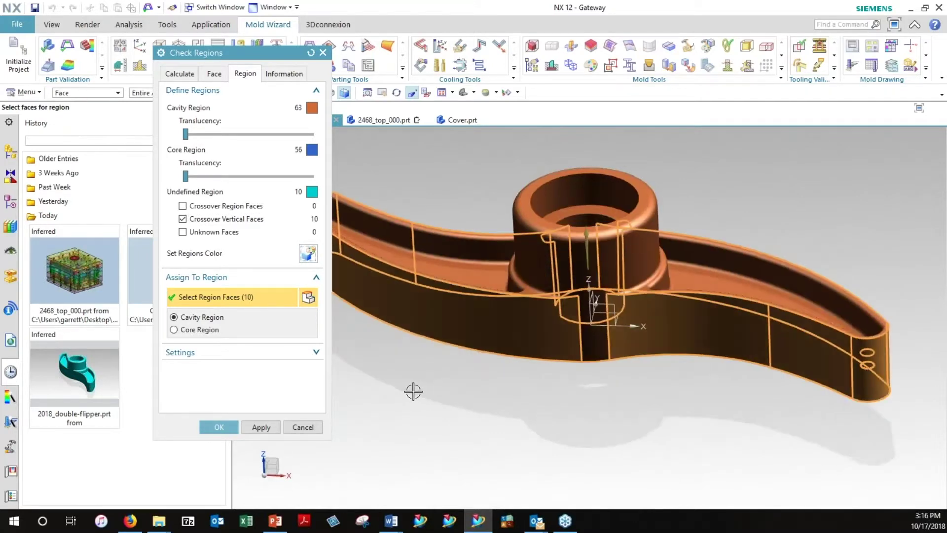
pyautogui.click(183, 219)
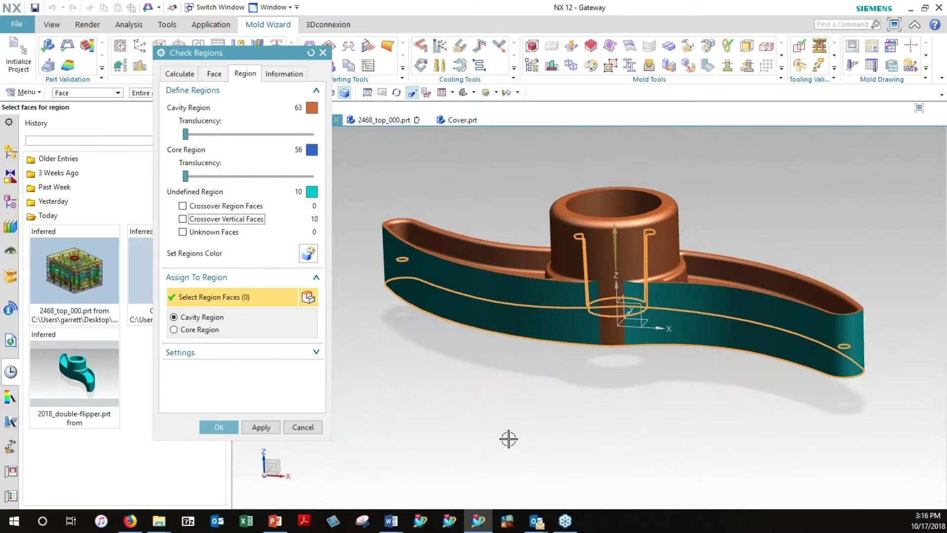
pyautogui.click(187, 331)
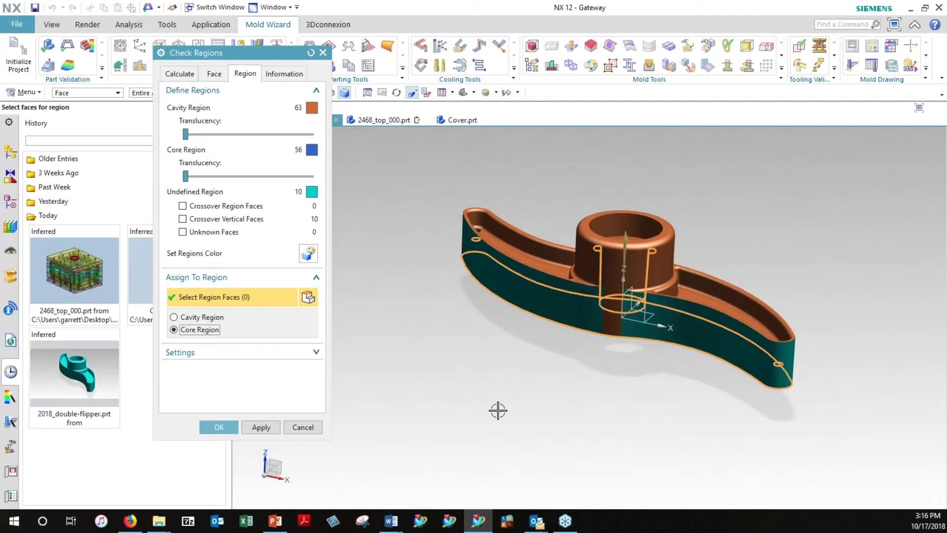
pyautogui.click(220, 428)
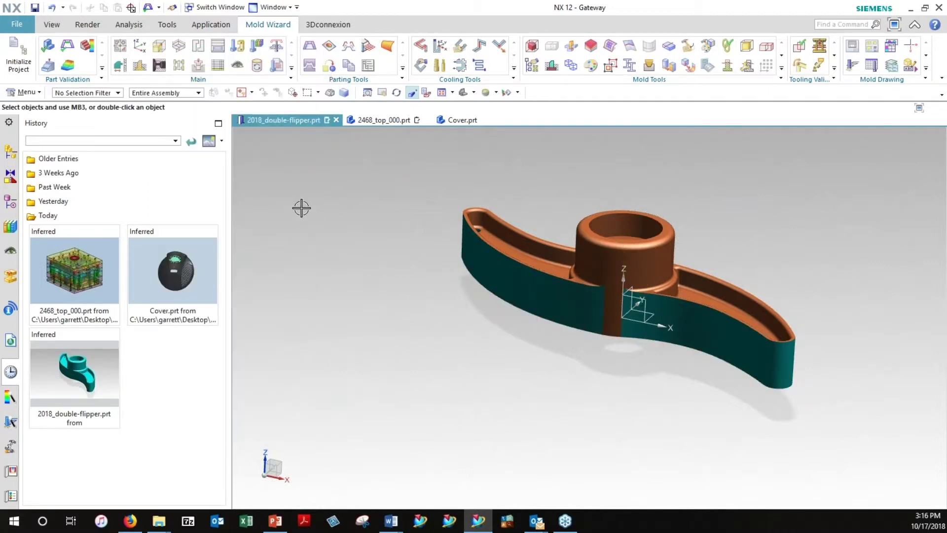
# Check the flipper body's wall thickness using the Rolling Ball method, inspect the color map, and accept the analysis
pyautogui.click(87, 47)
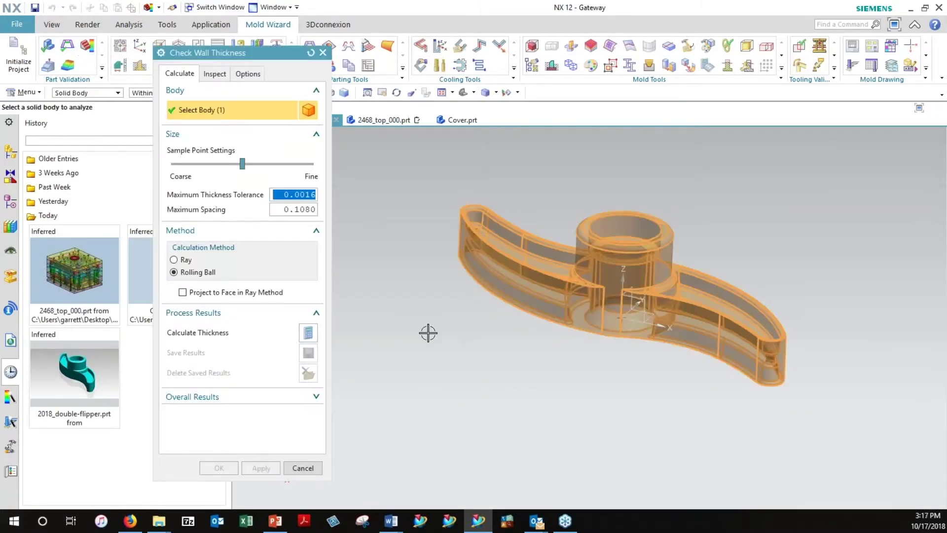
pyautogui.click(308, 333)
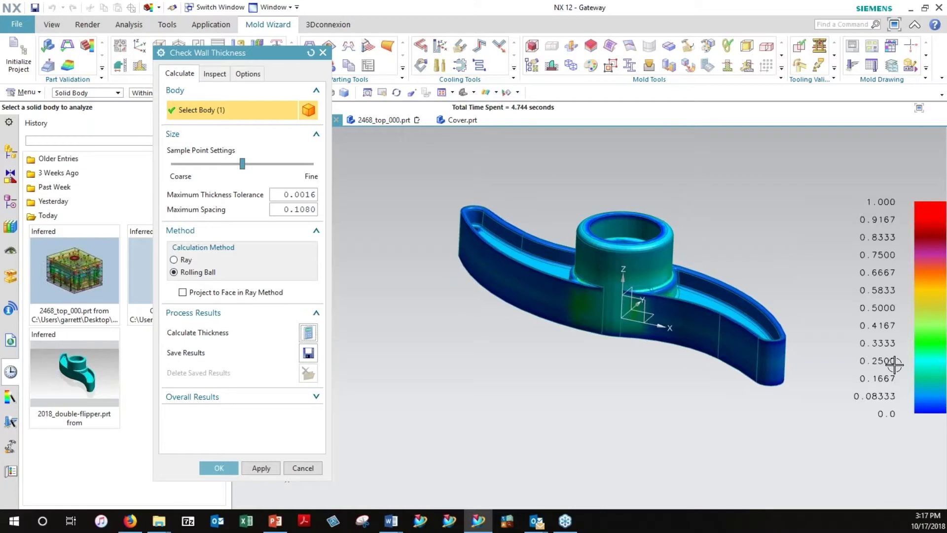
pyautogui.scroll(2, 894, 365)
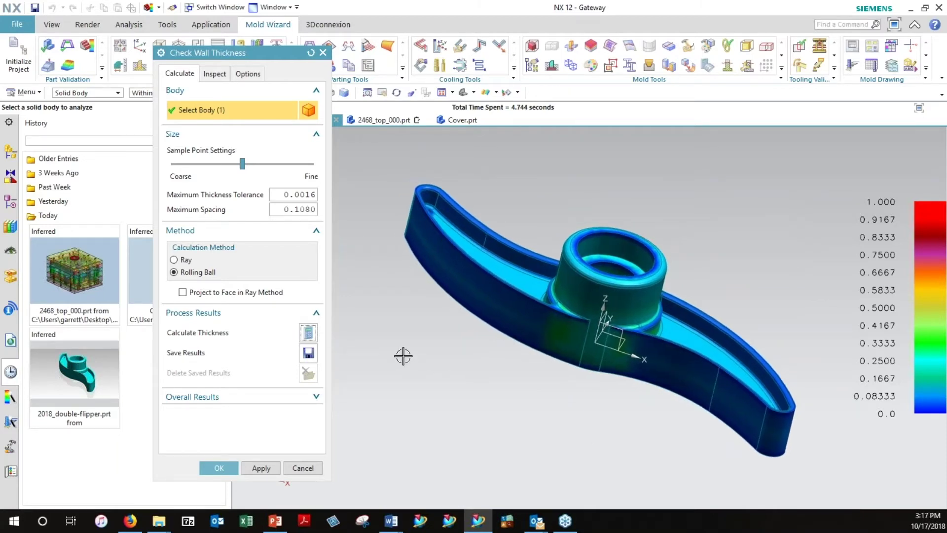
pyautogui.click(220, 467)
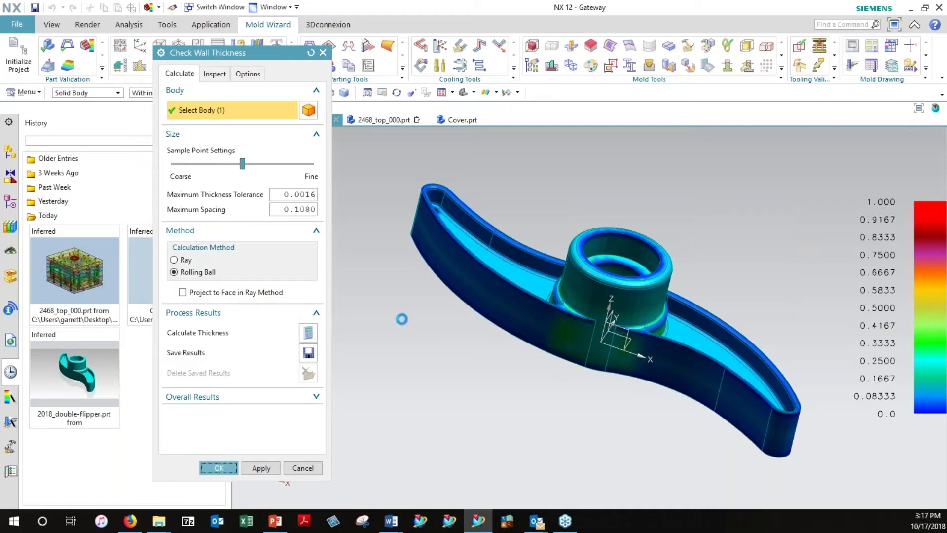